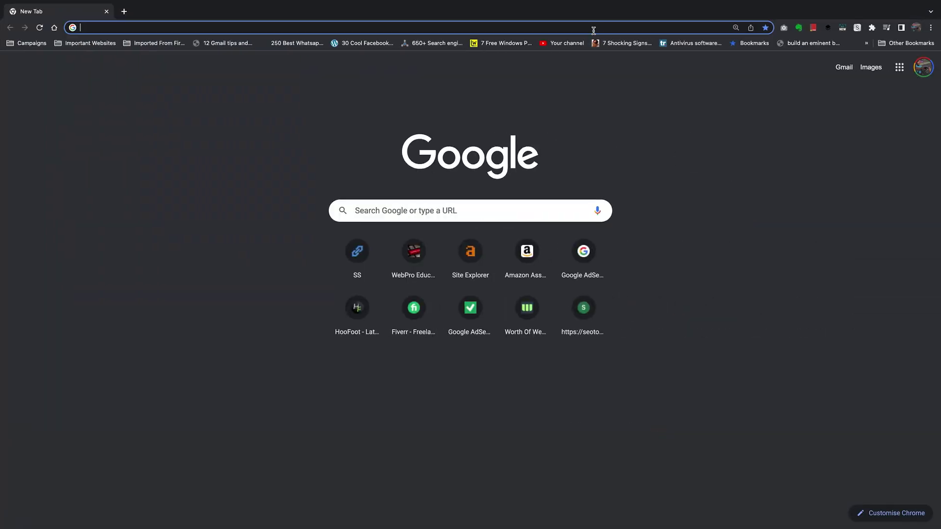
type("obs")
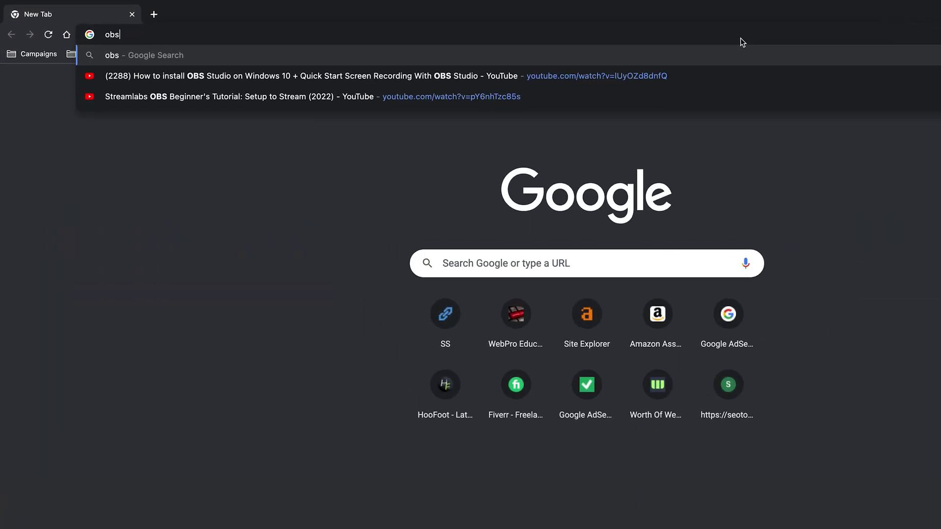
type(" studio")
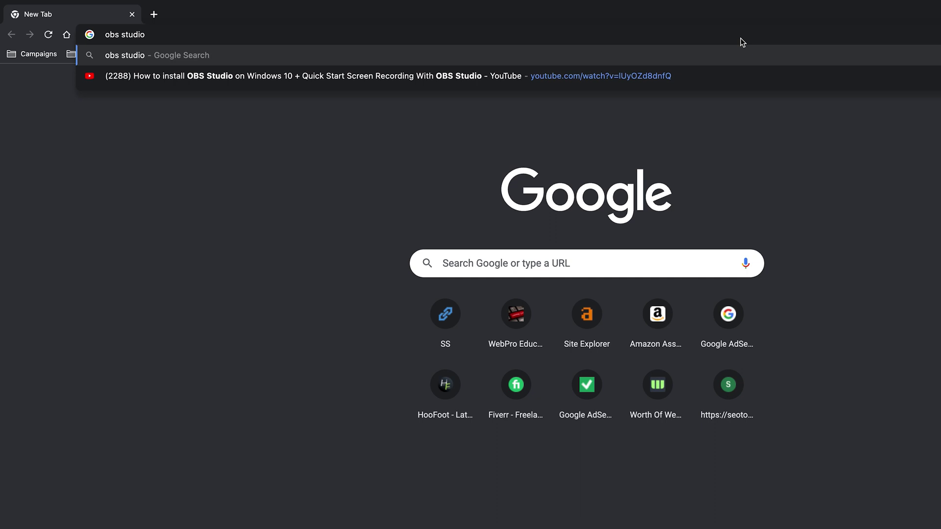
- Run a Google search for 'obs studio' from the Chrome address bar
key("Return")
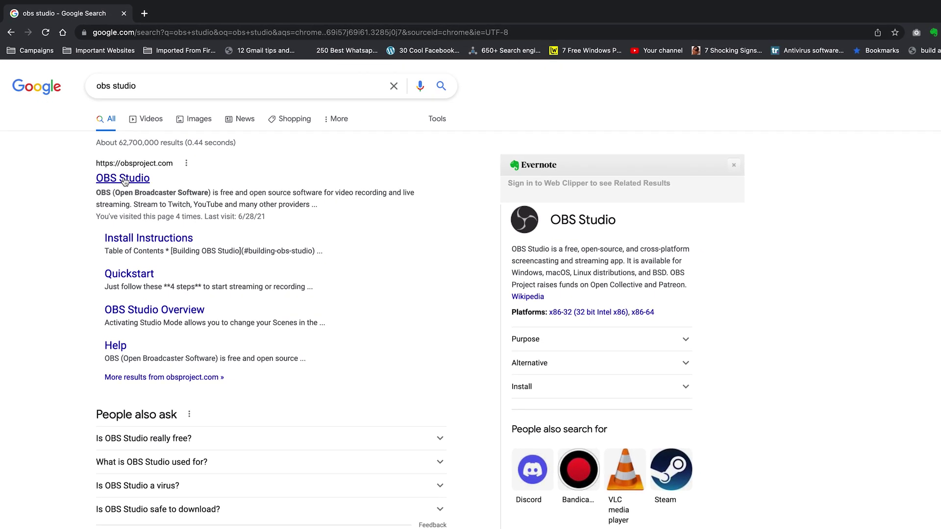
- Go to obsproject.com and start the macOS 10.13+ download of obs-mac-27.2.4.dmg
left_click(124, 178)
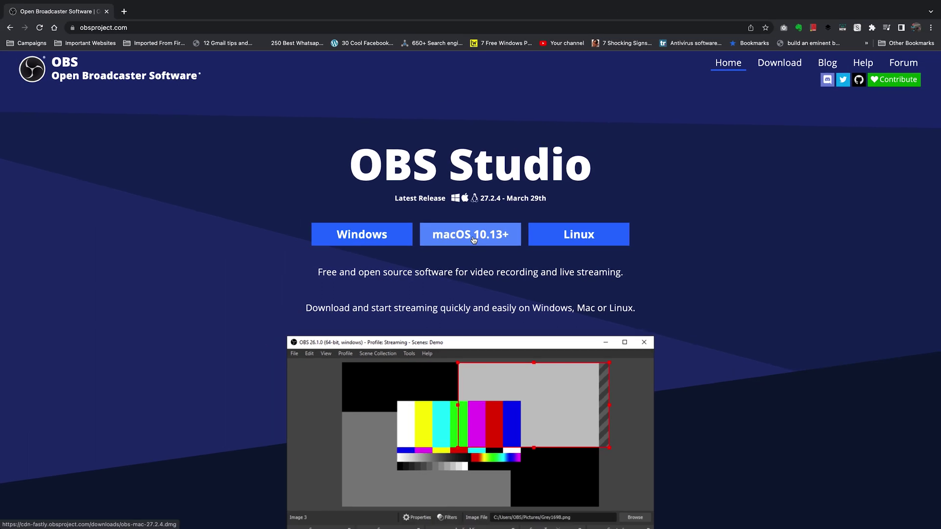
left_click(472, 240)
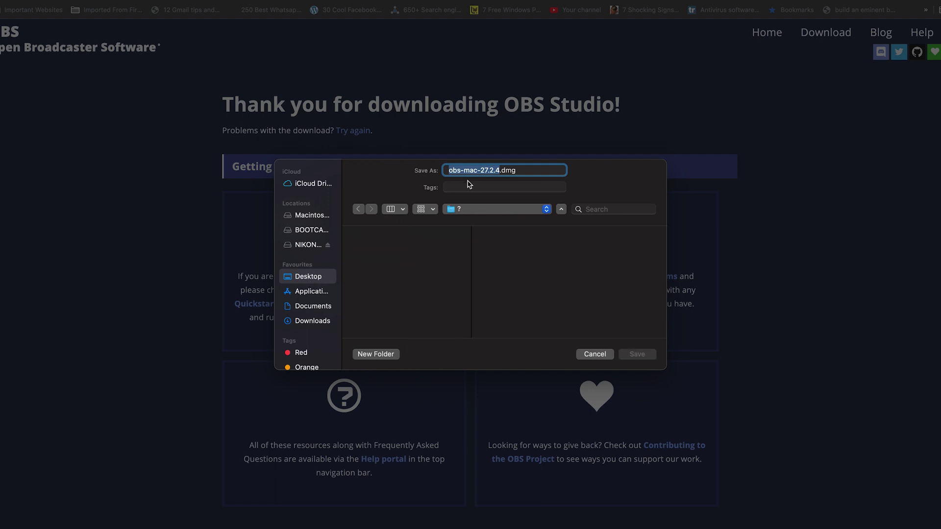
- Save obs-mac-27.2.4.dmg to the Desktop and show it in Finder
left_click(641, 358)
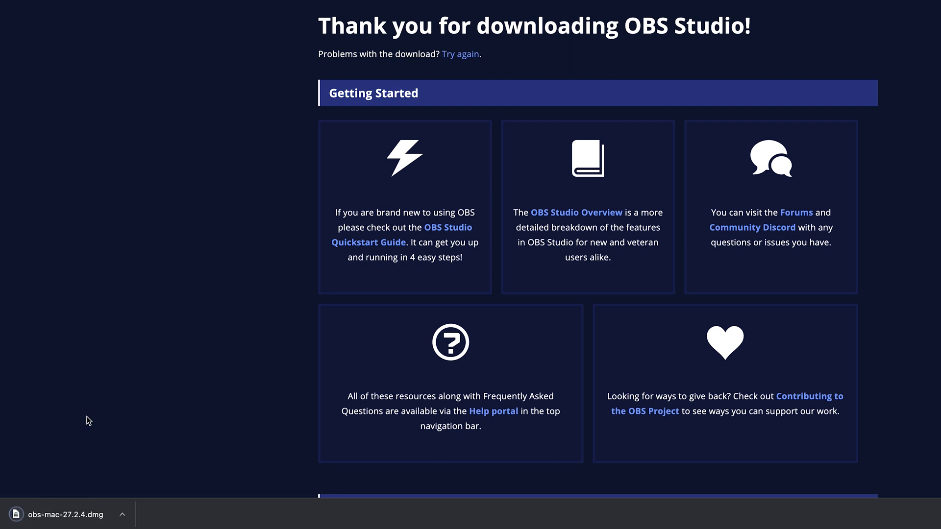
left_click(122, 514)
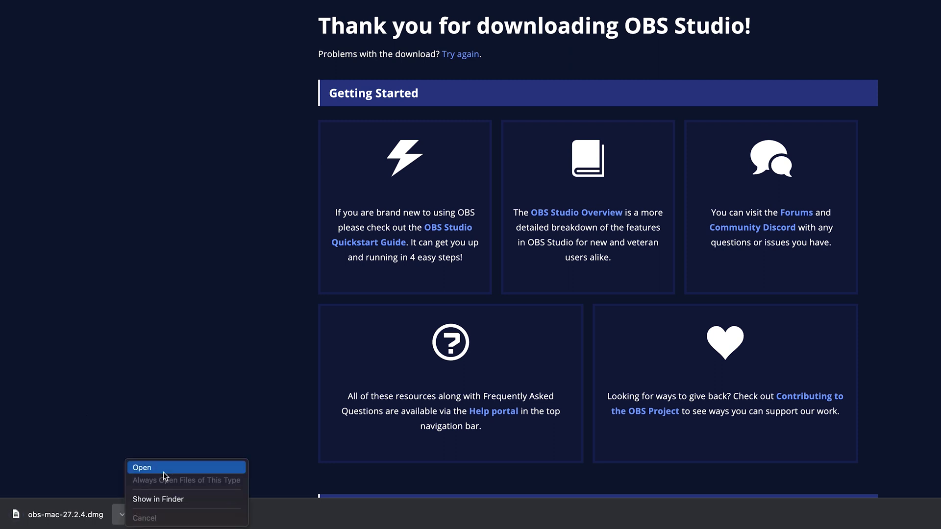
left_click(163, 471)
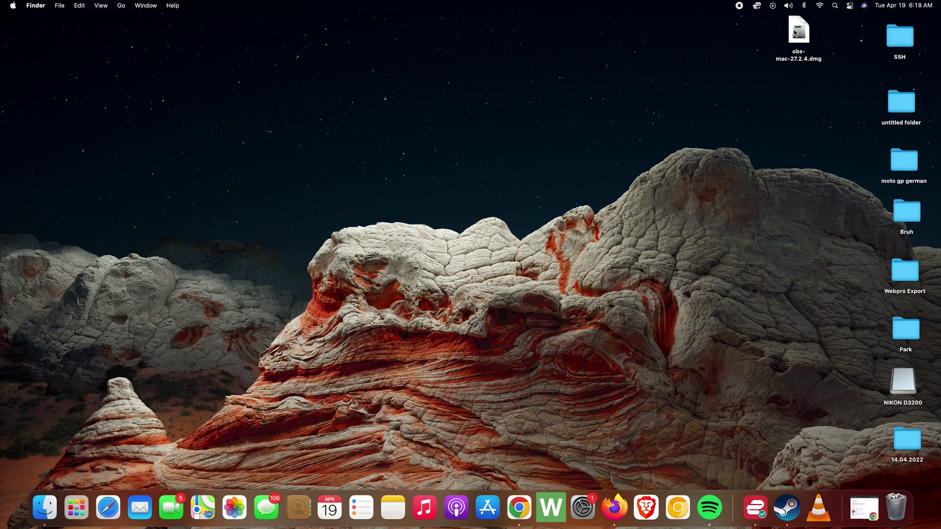
- Mount the obs-mac-27.2.4.dmg disk image from the Desktop
left_click_drag(794, 33, 502, 121)
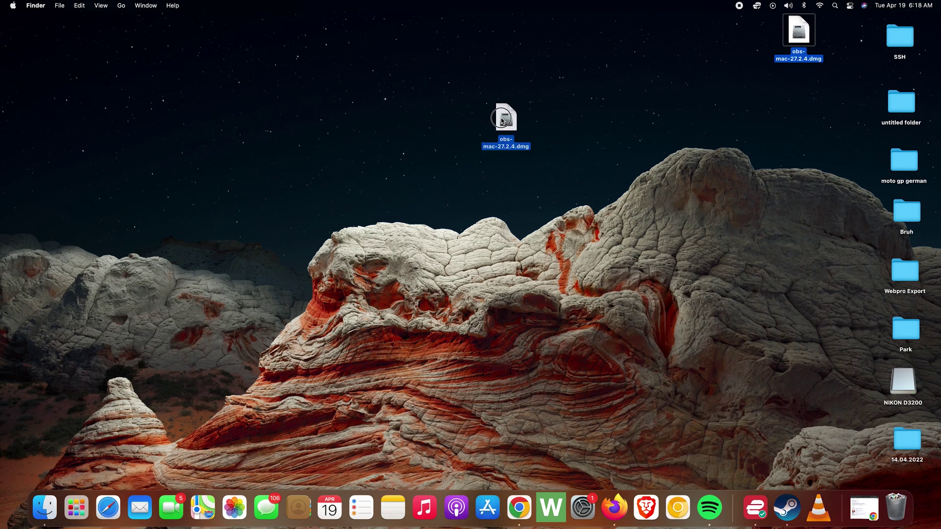
left_click(632, 112)
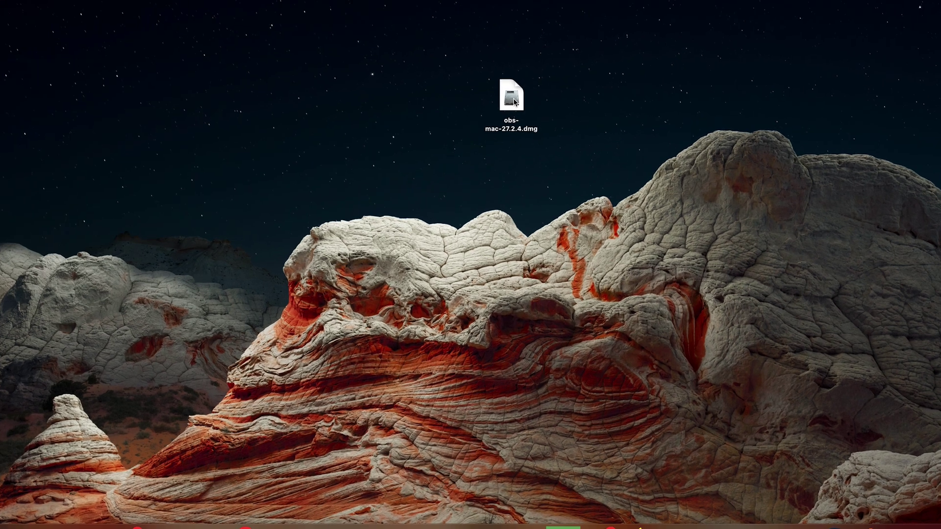
left_click(513, 102)
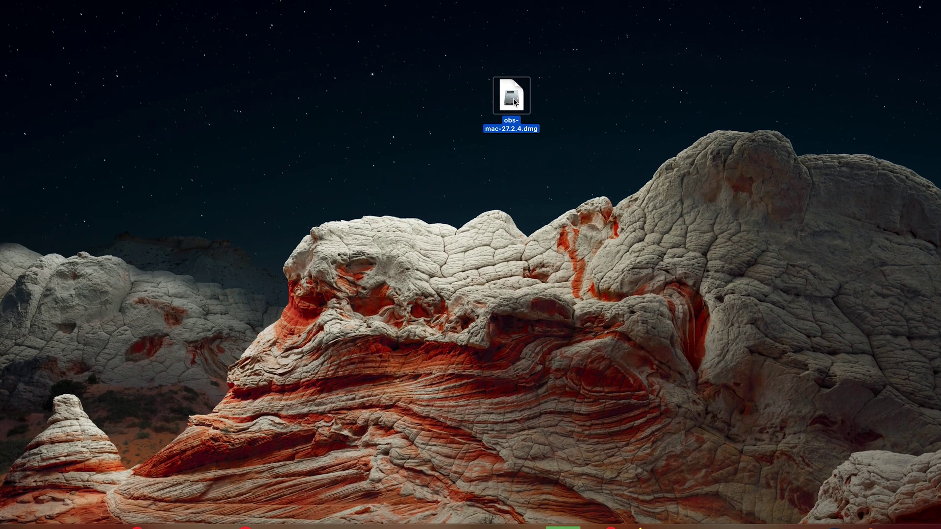
double_click(513, 102)
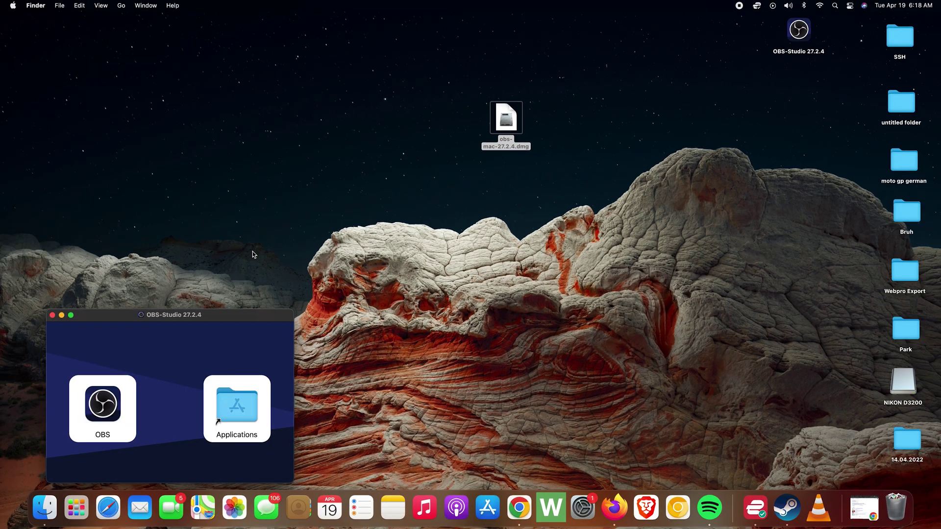
mouse_move(239, 317)
left_mouse_down()
mouse_move(254, 267)
mouse_move(320, 164)
left_mouse_up()
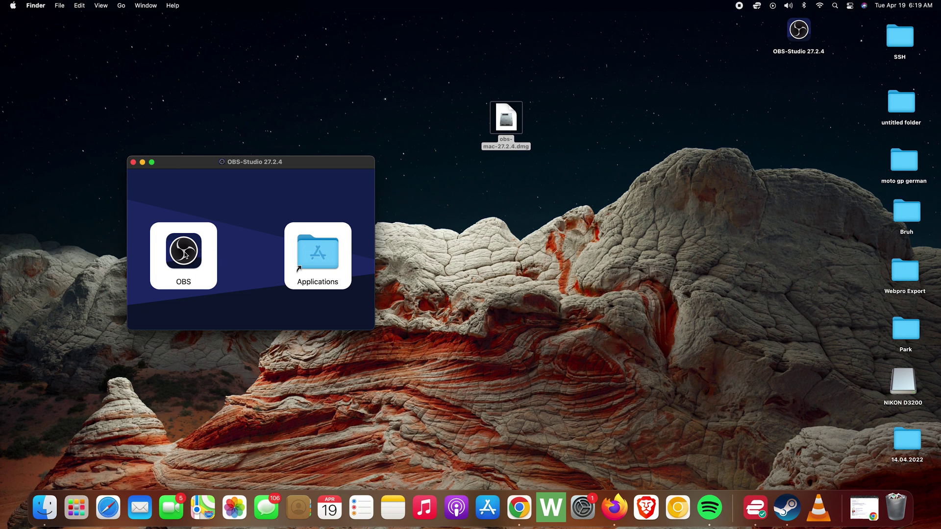
- Copy OBS from the disk image into Applications and close its window
left_click_drag(186, 255, 317, 260)
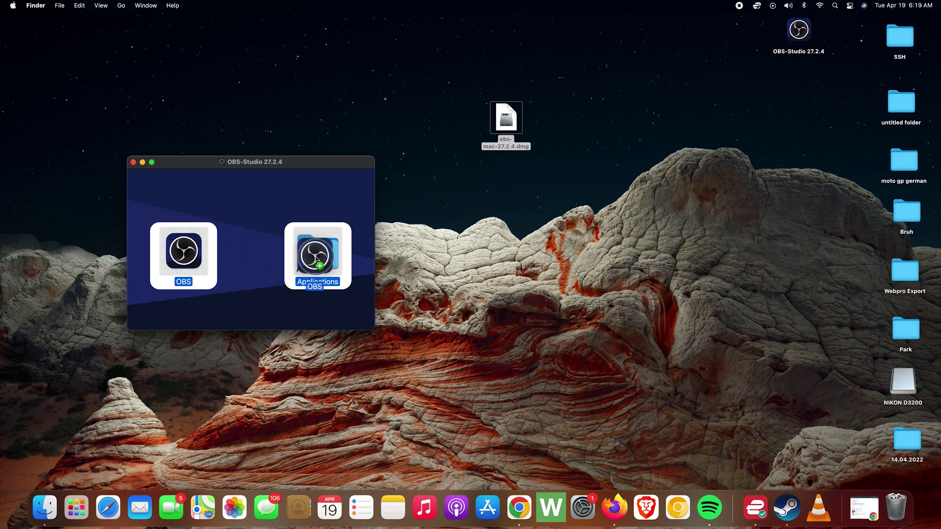
left_click_drag(317, 259, 315, 258)
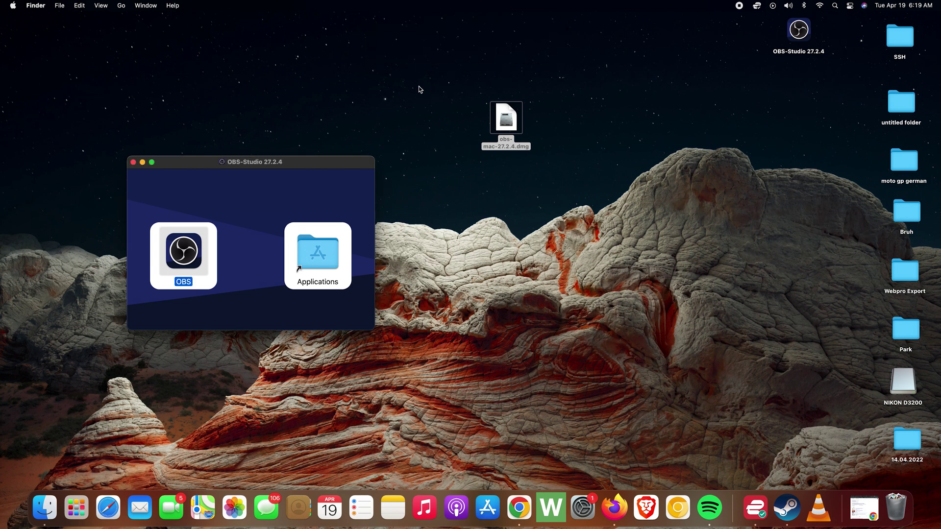
left_click(133, 162)
- Check the mounted OBS-Studio volume, then bring up a new Finder window on Recents
left_click(309, 332)
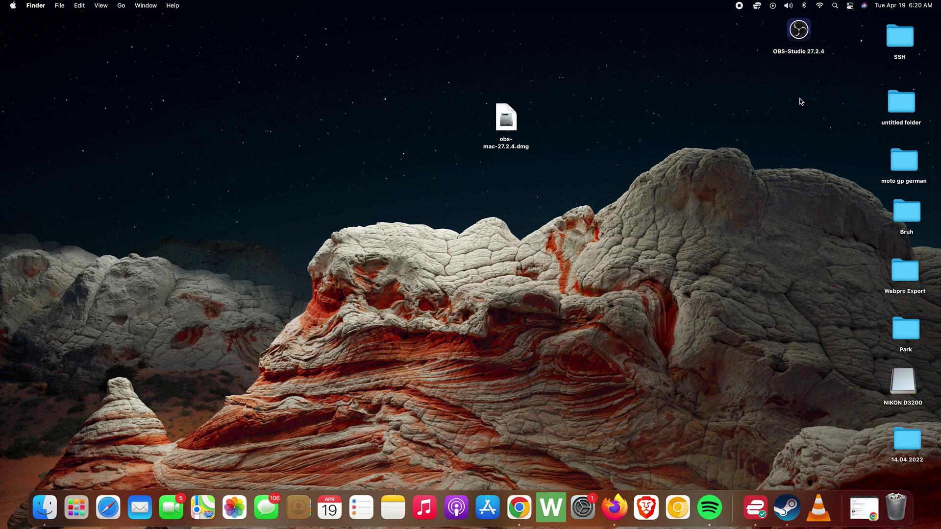
double_click(798, 36)
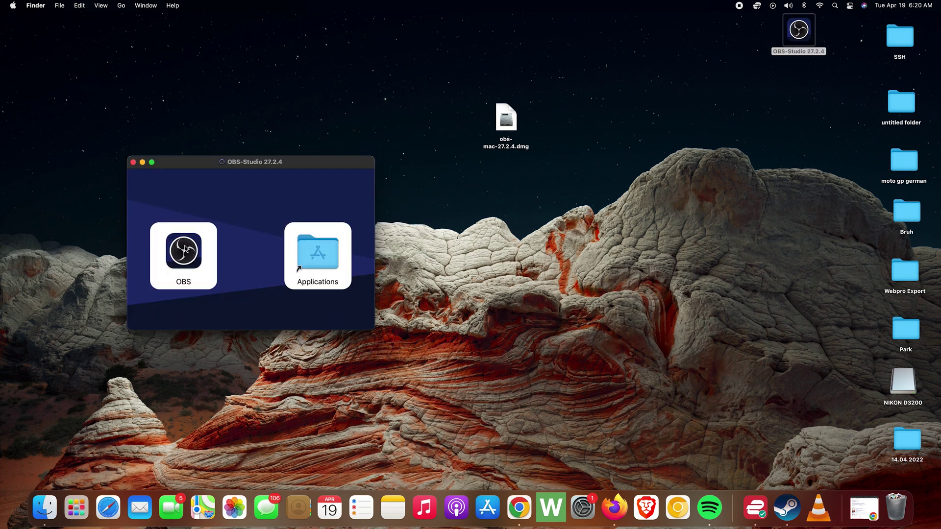
left_click(684, 191)
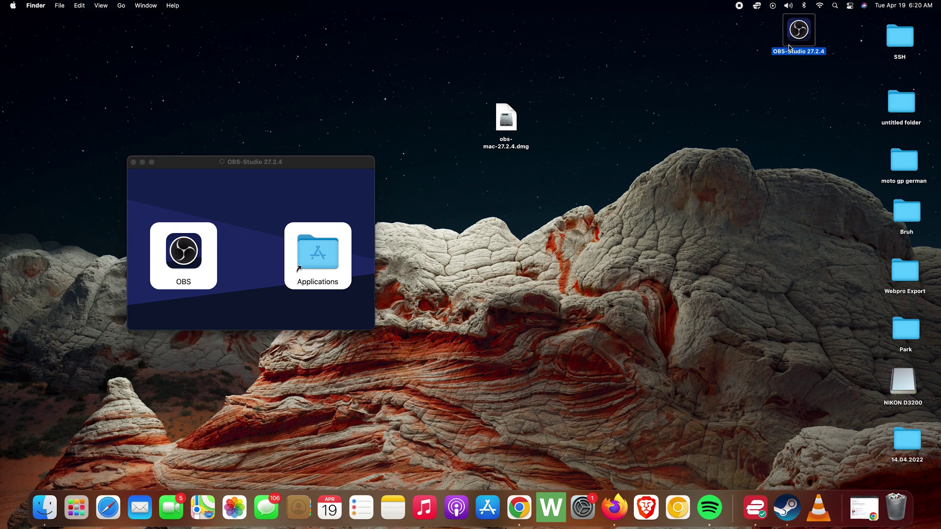
left_click(517, 160)
left_click(132, 161)
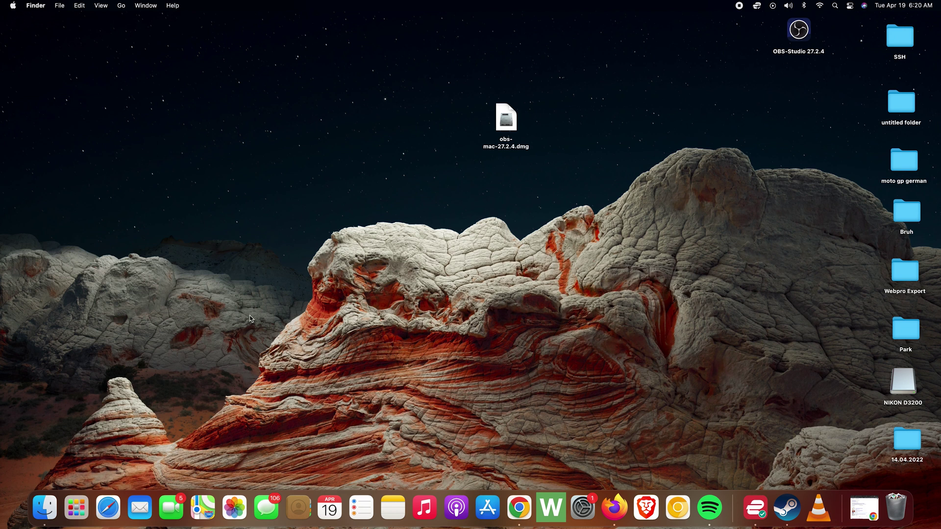
left_click(44, 511)
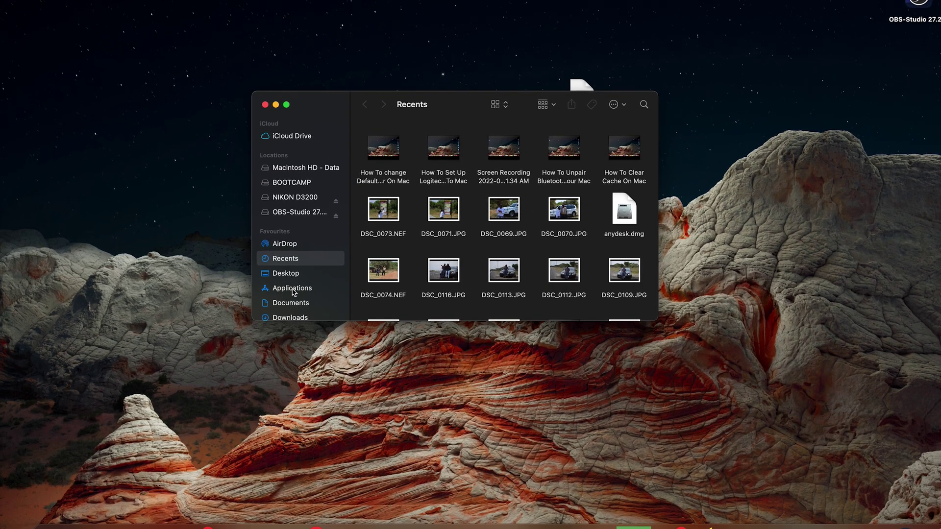
- Launch OBS from Finder's Applications folder, reaching the downloaded-app prompt
left_click(293, 289)
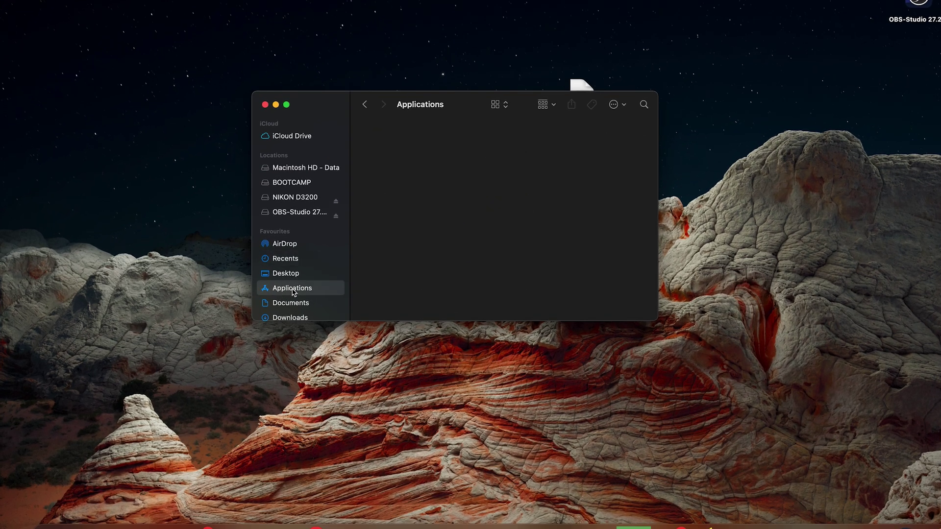
scroll(495, 249, "down", 3)
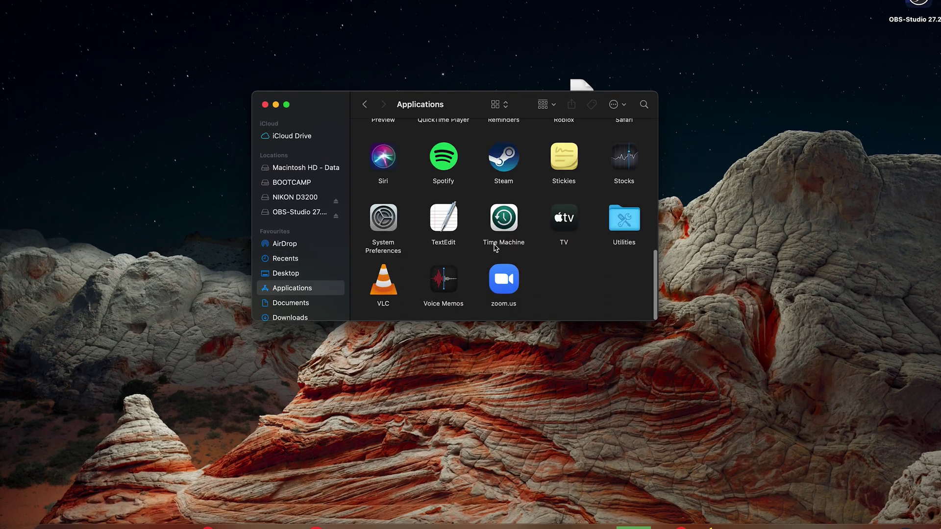
scroll(495, 248, "up", 3)
scroll(495, 249, "up", 2)
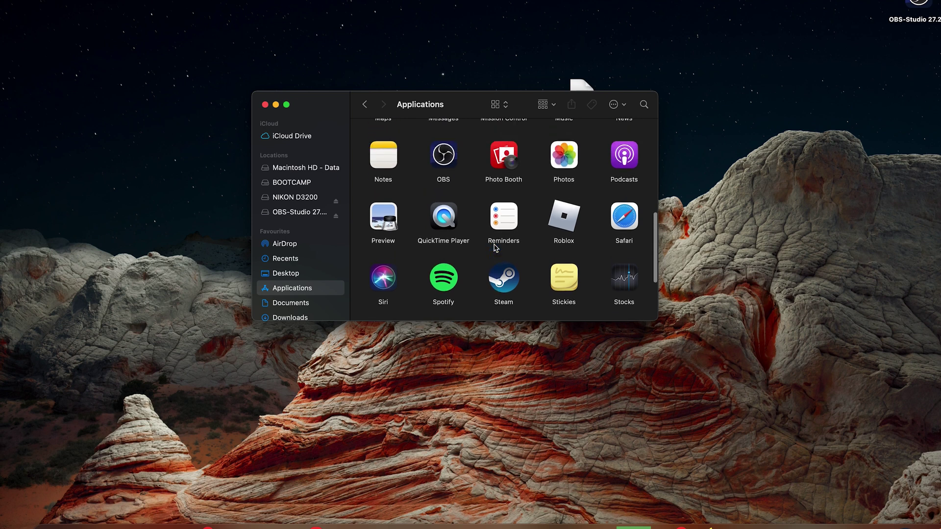
scroll(495, 248, "up", 2)
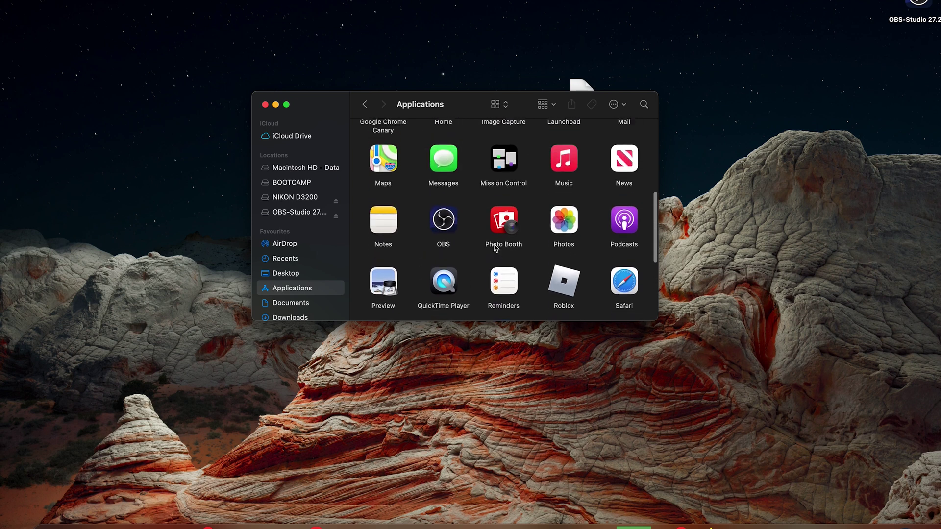
left_click(445, 220)
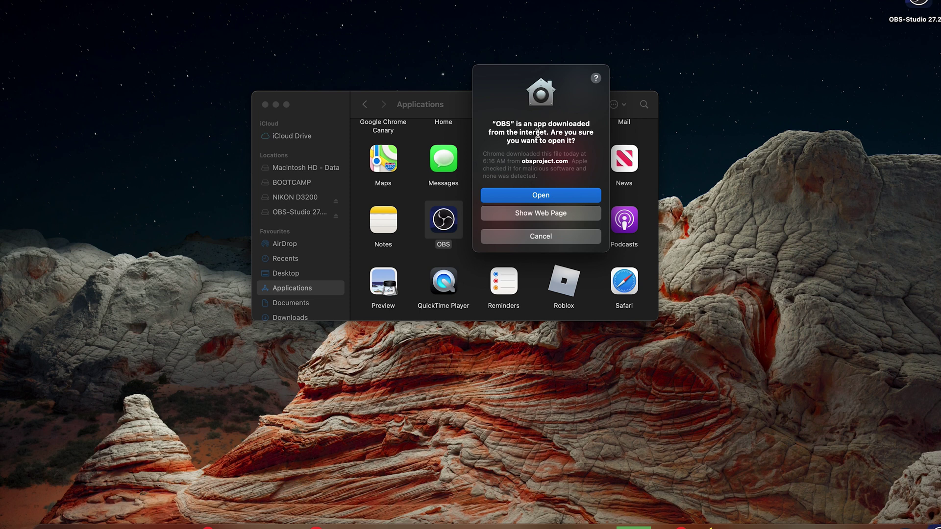
- Allow the downloaded OBS to open, close Finder, and relaunch OBS to its main window
left_click(545, 198)
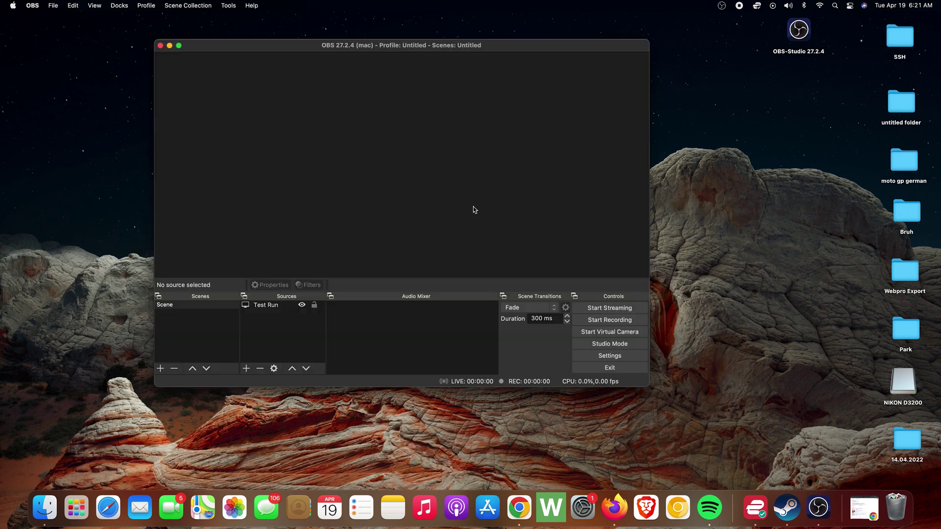
mouse_move(532, 46)
left_mouse_down()
mouse_move(605, 70)
mouse_move(545, 91)
mouse_move(577, 93)
mouse_move(546, 122)
mouse_move(556, 97)
left_mouse_up()
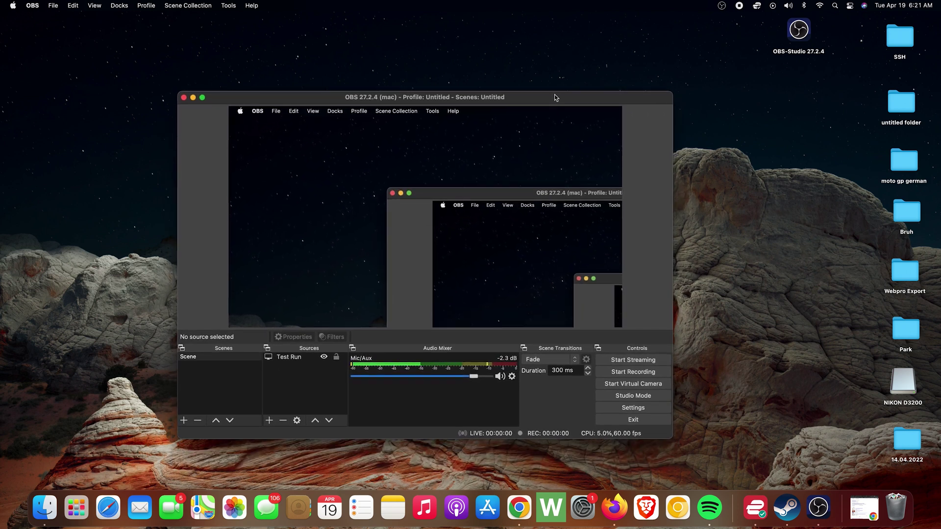
left_click(184, 97)
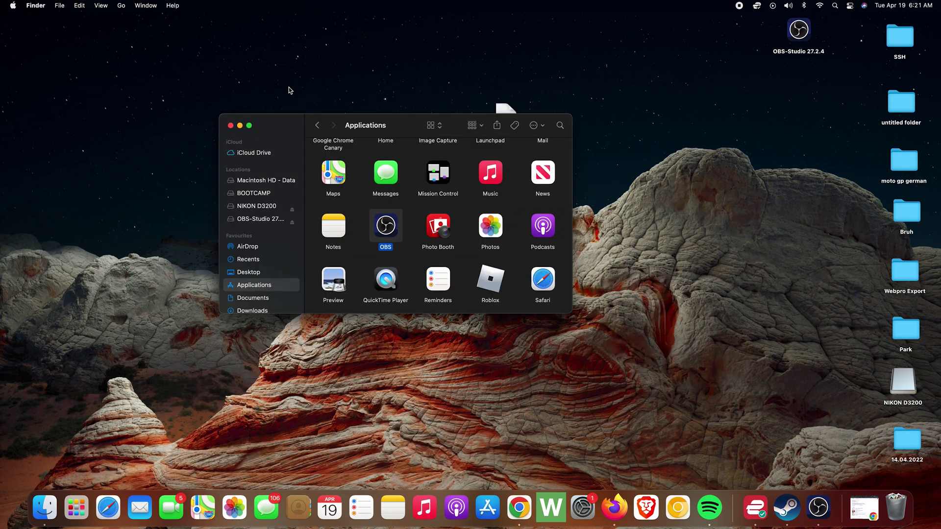
left_click(231, 126)
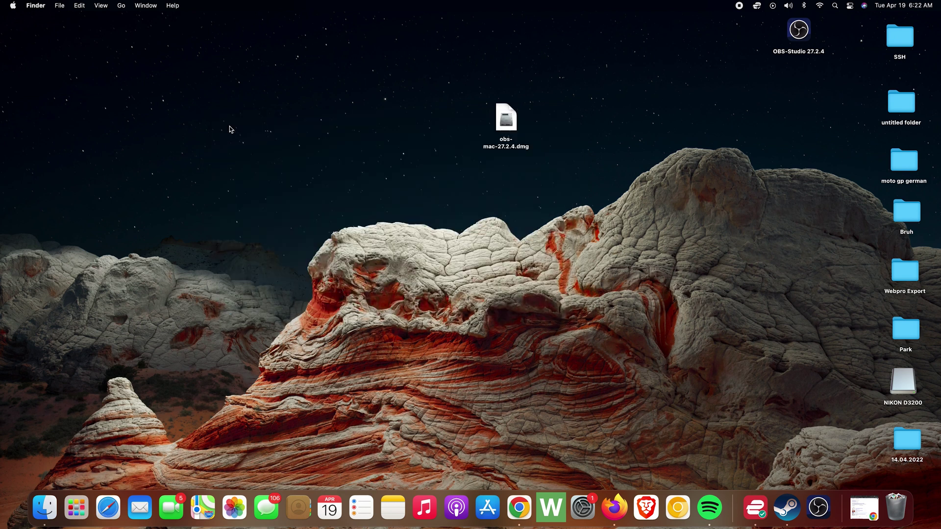
left_click(818, 507)
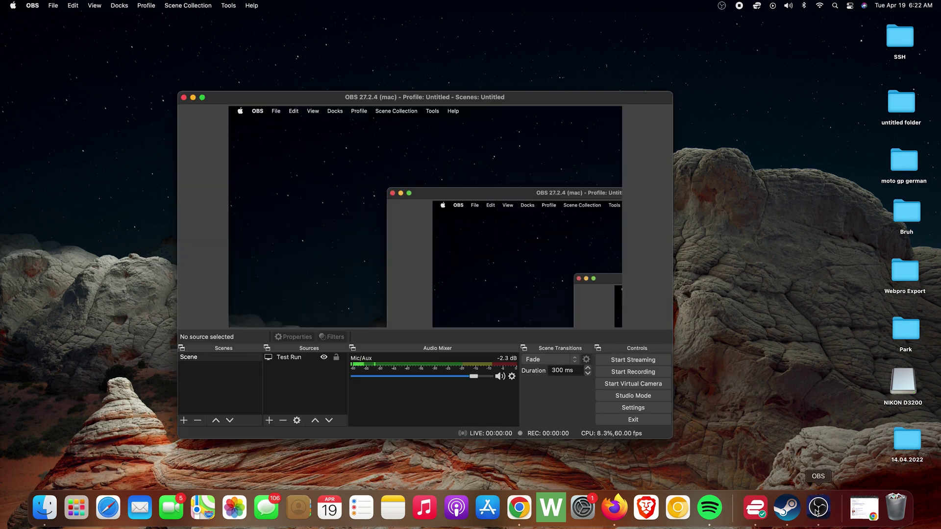